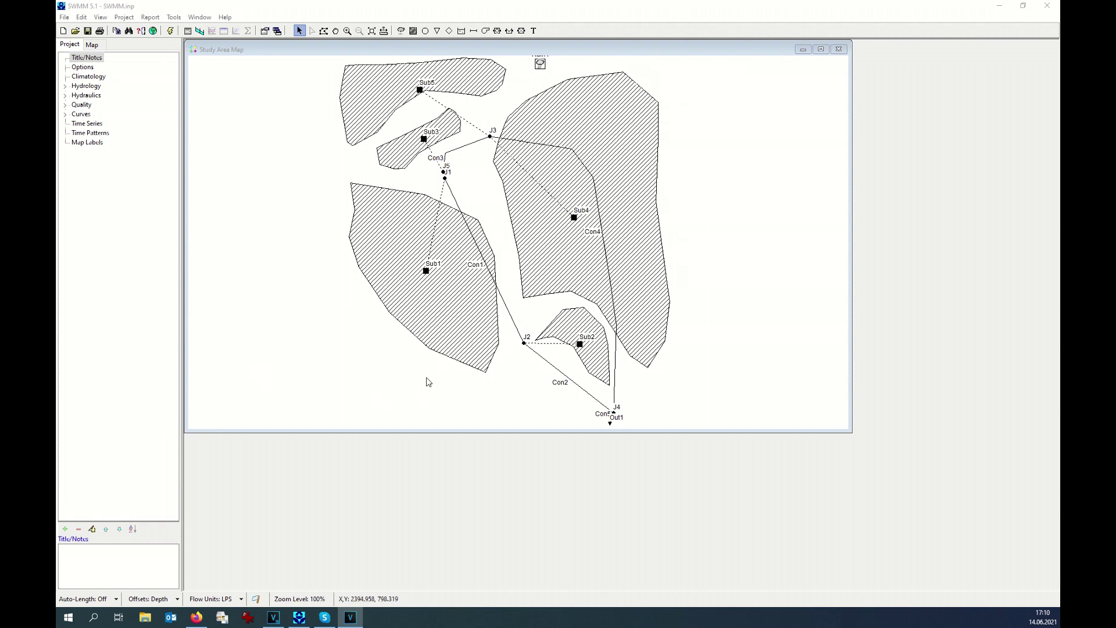
Open junction J1's Property Editor and inspect its empty Description, Tag and Inflows fields.
double_click(445, 179)
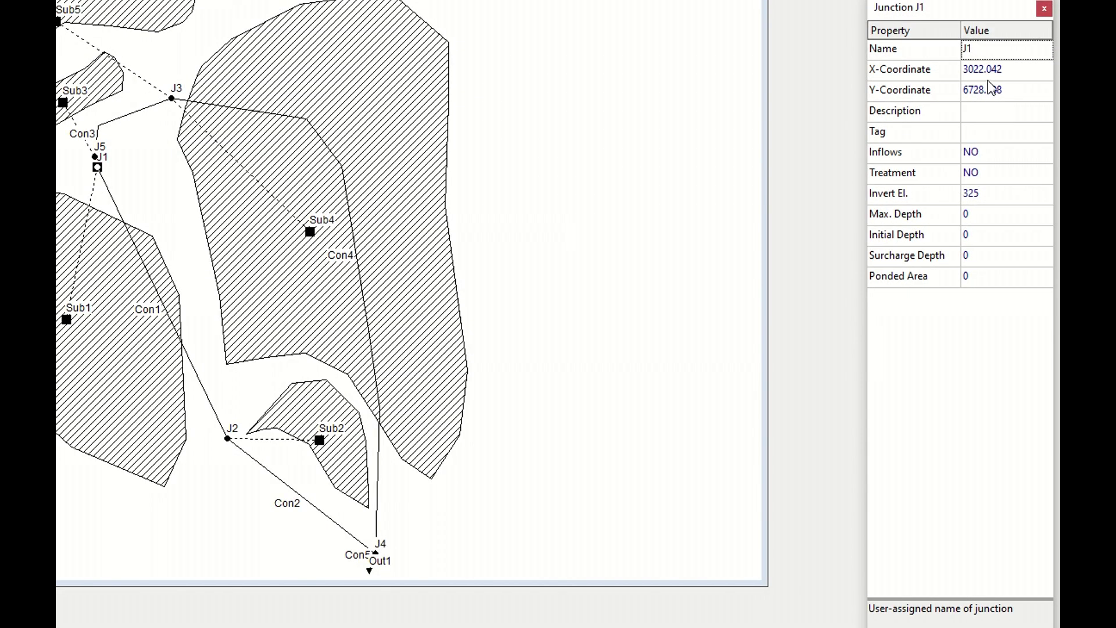
click(992, 116)
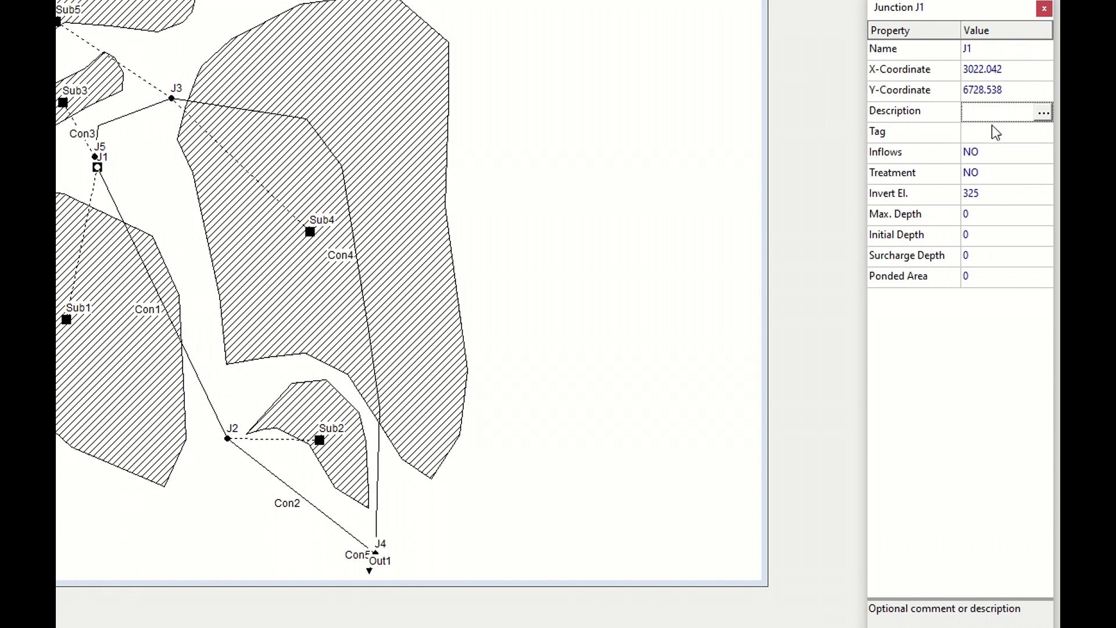
click(990, 136)
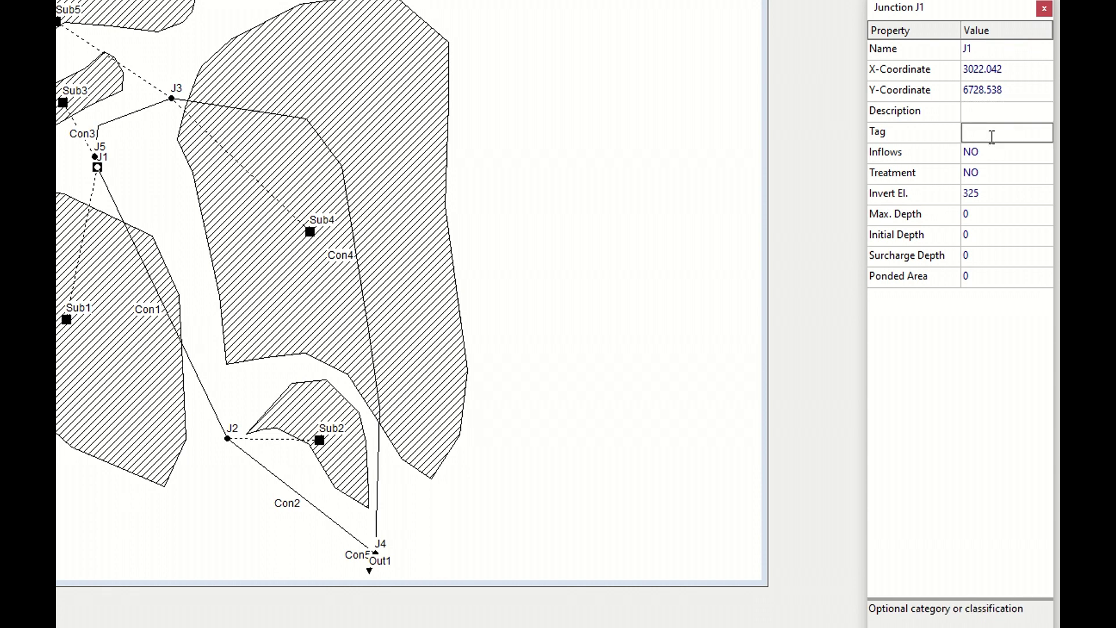
click(988, 152)
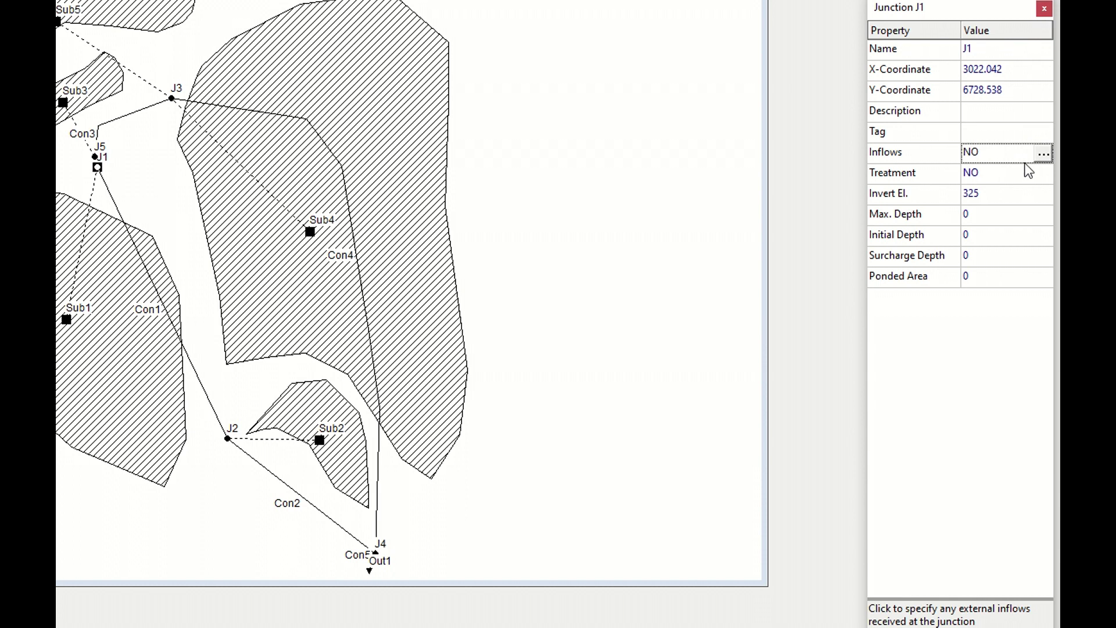
click(1044, 155)
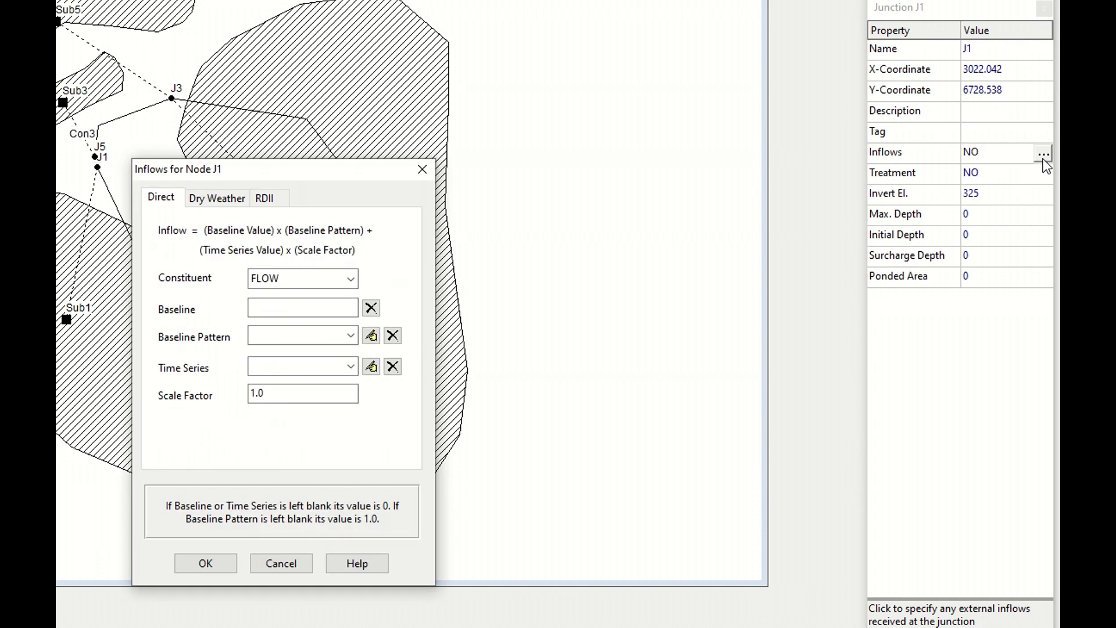
click(422, 169)
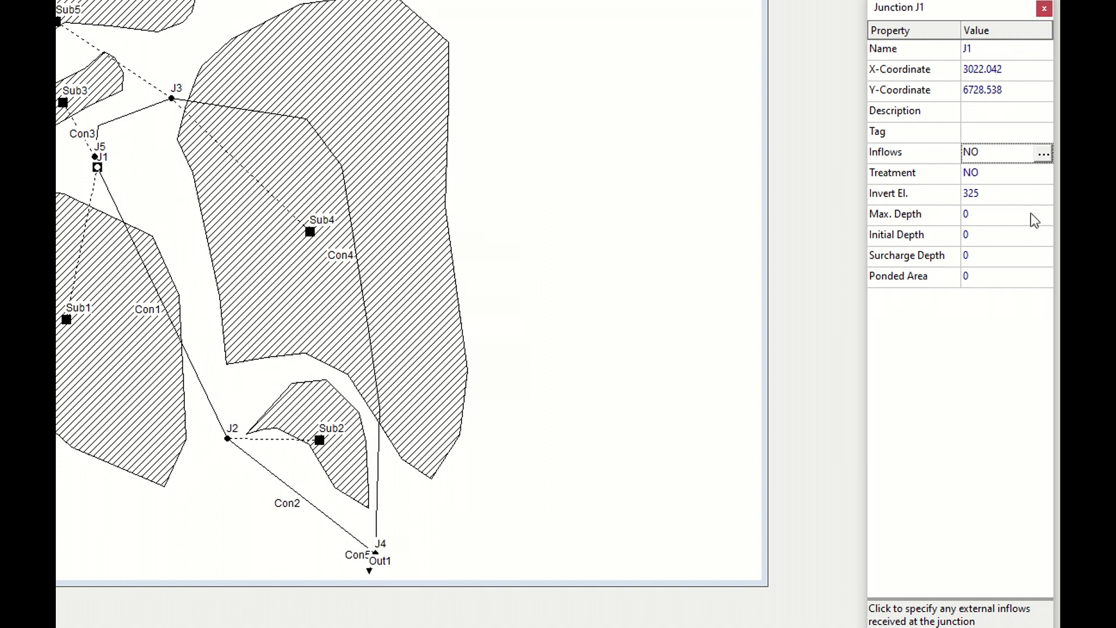
click(1043, 154)
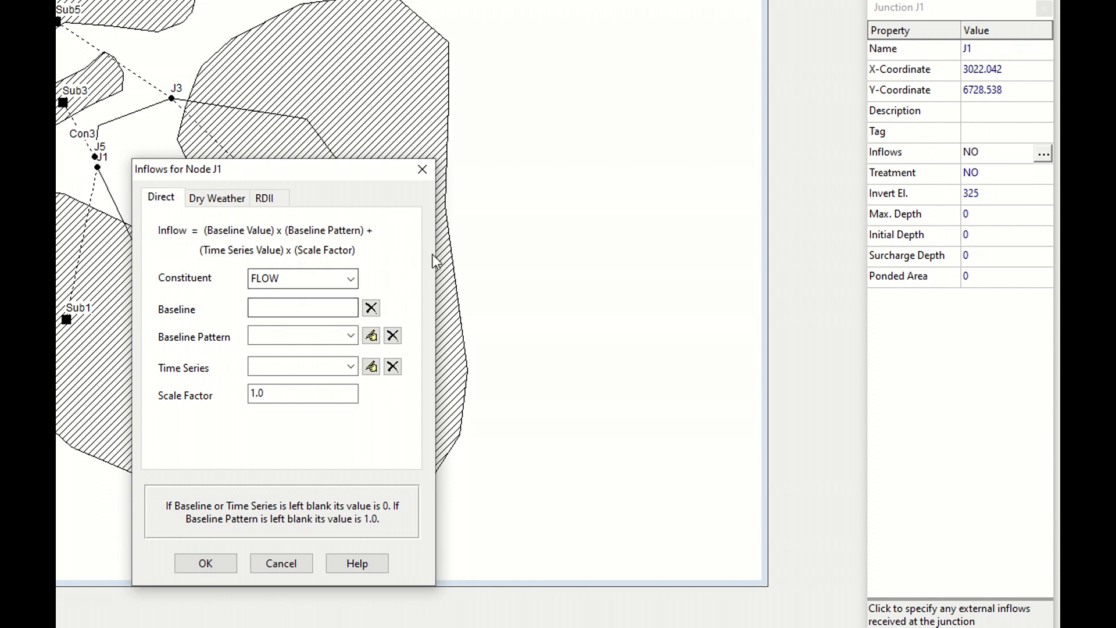
click(422, 170)
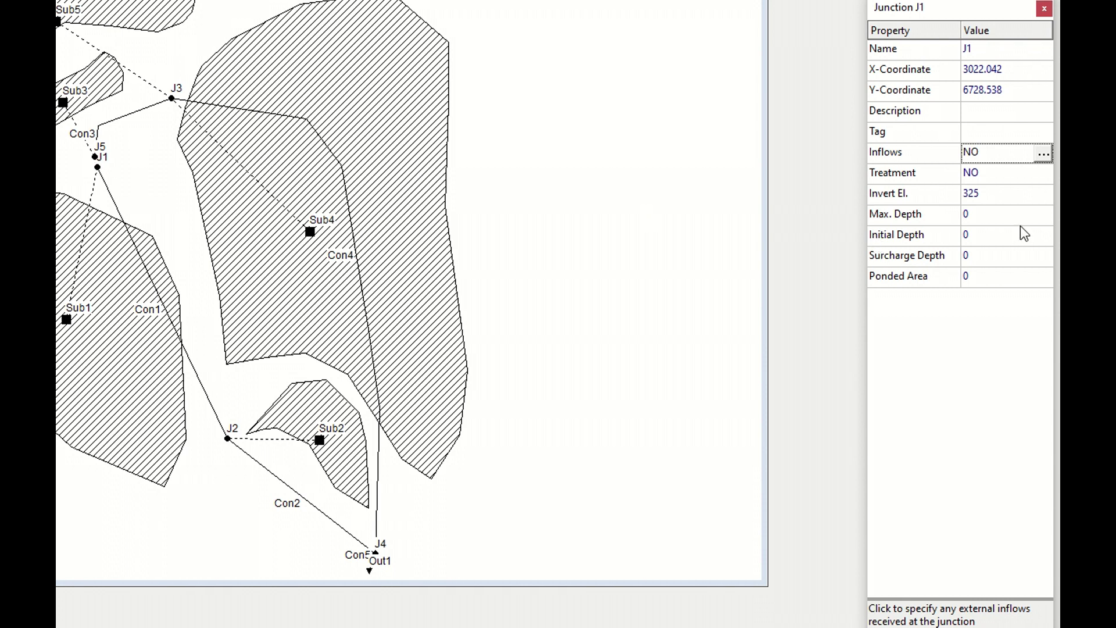
click(1033, 177)
click(1042, 177)
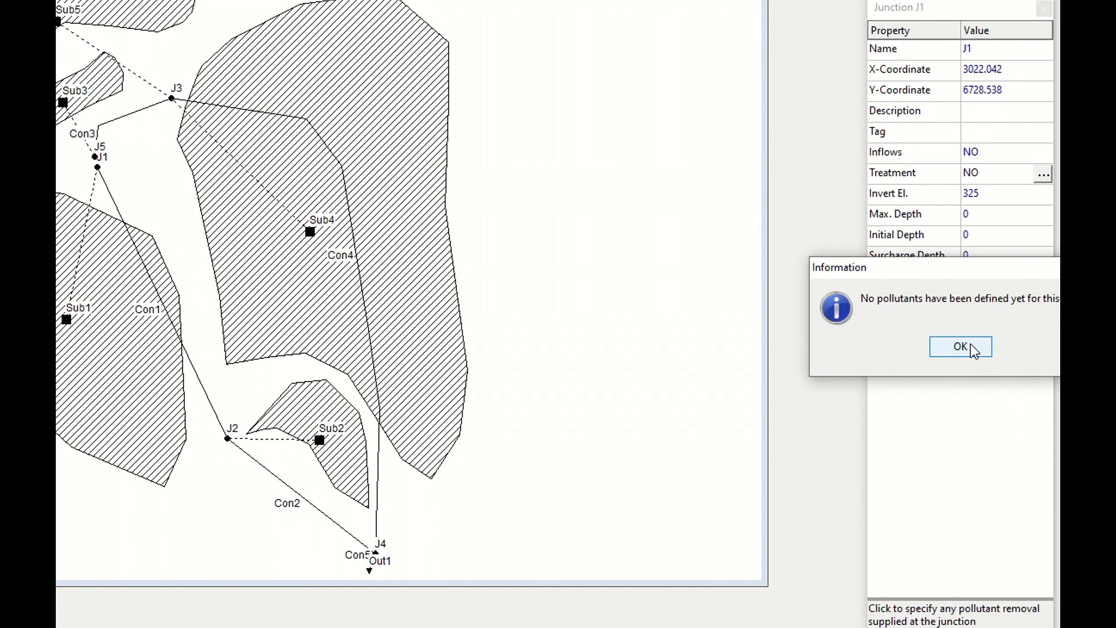
click(974, 348)
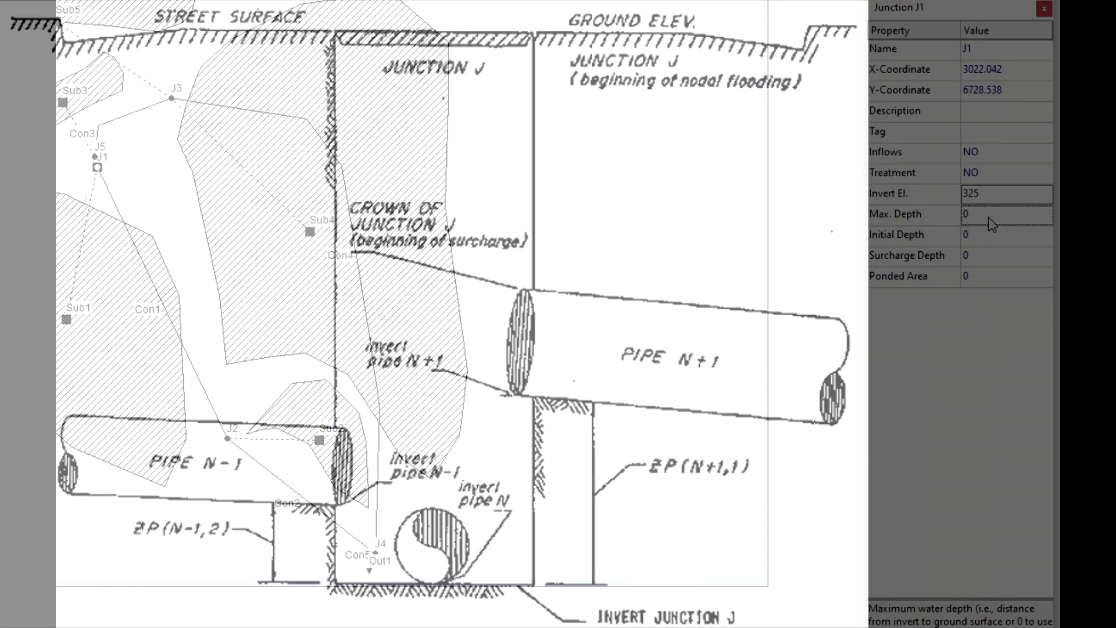
Select junction J1's Max. Depth and then Initial Depth fields for editing.
click(987, 217)
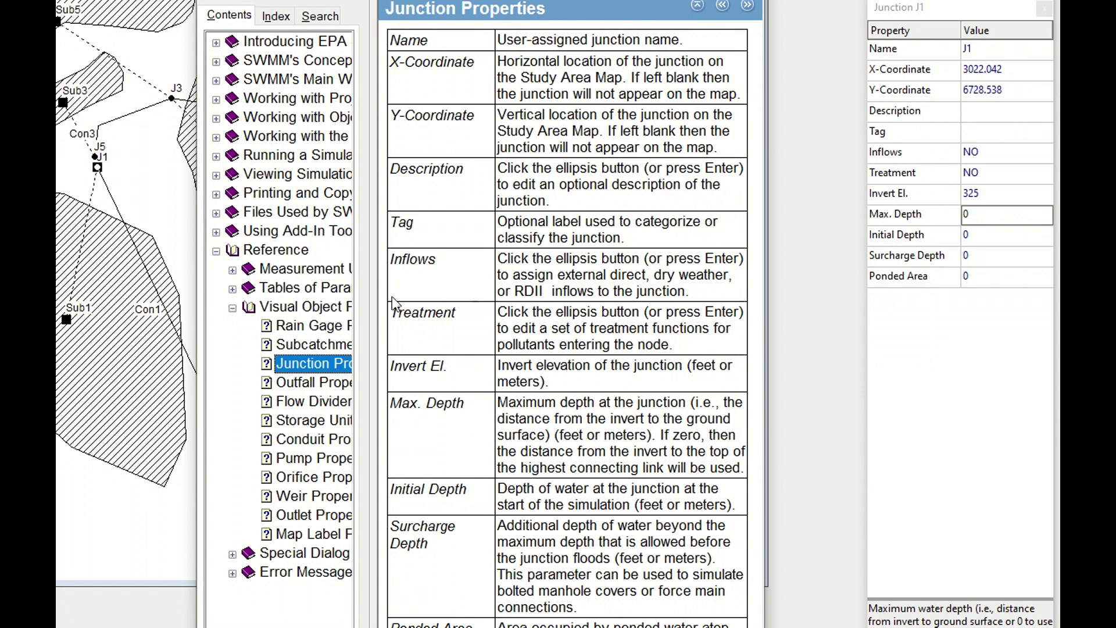
click(974, 235)
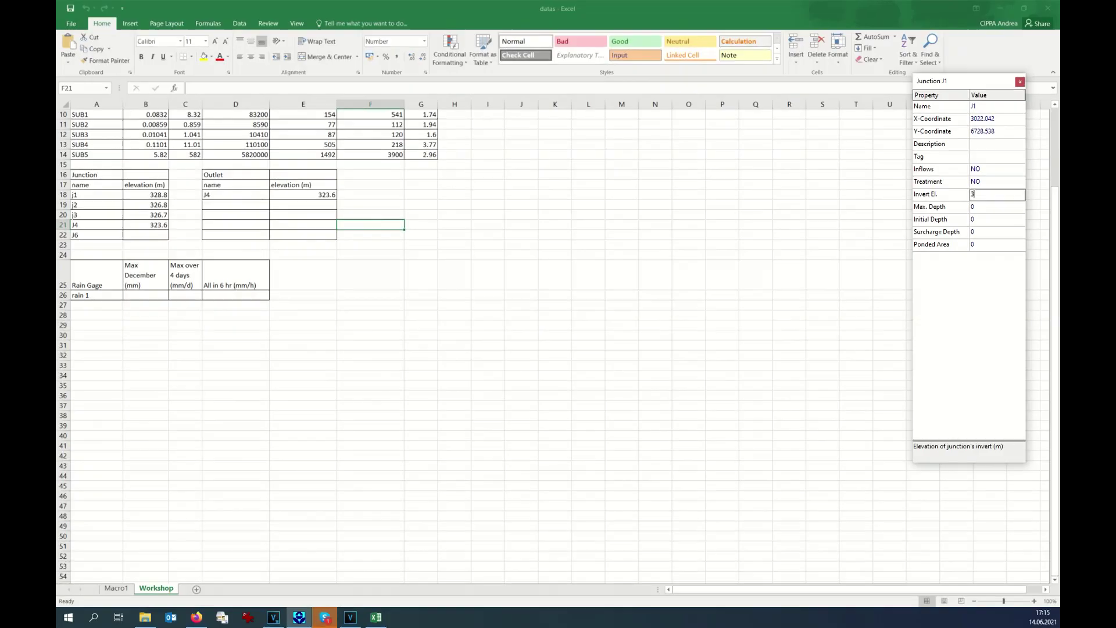
Enter 3278 as junction J1's invert elevation.
text(3278)
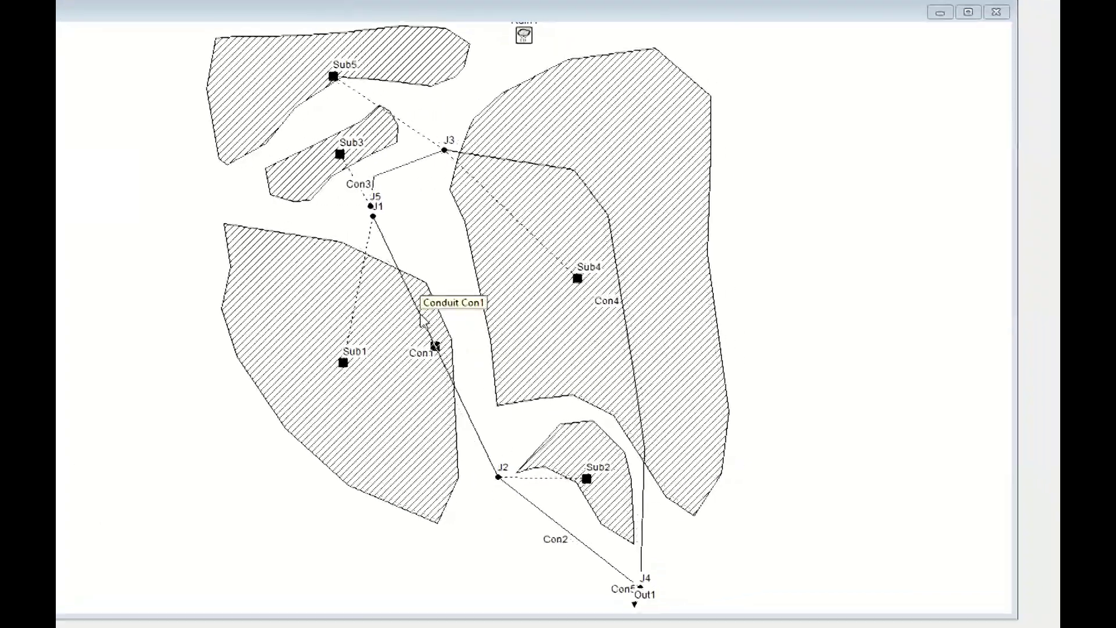
Open conduit Con1's properties and launch the Cross-Section Editor from its Shape row.
double_click(437, 411)
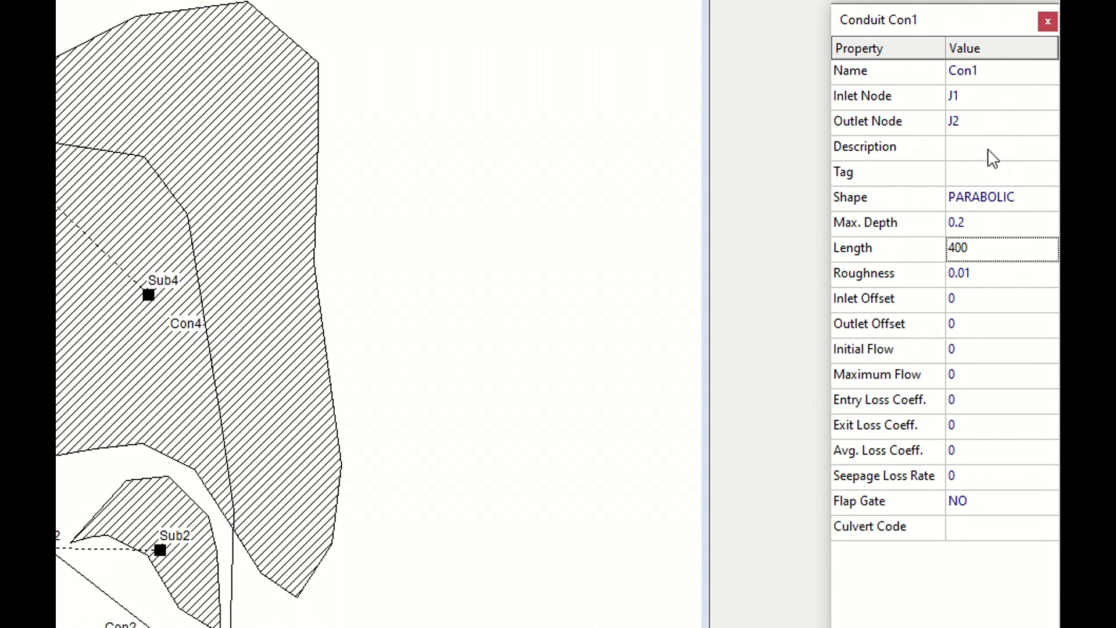
click(1012, 204)
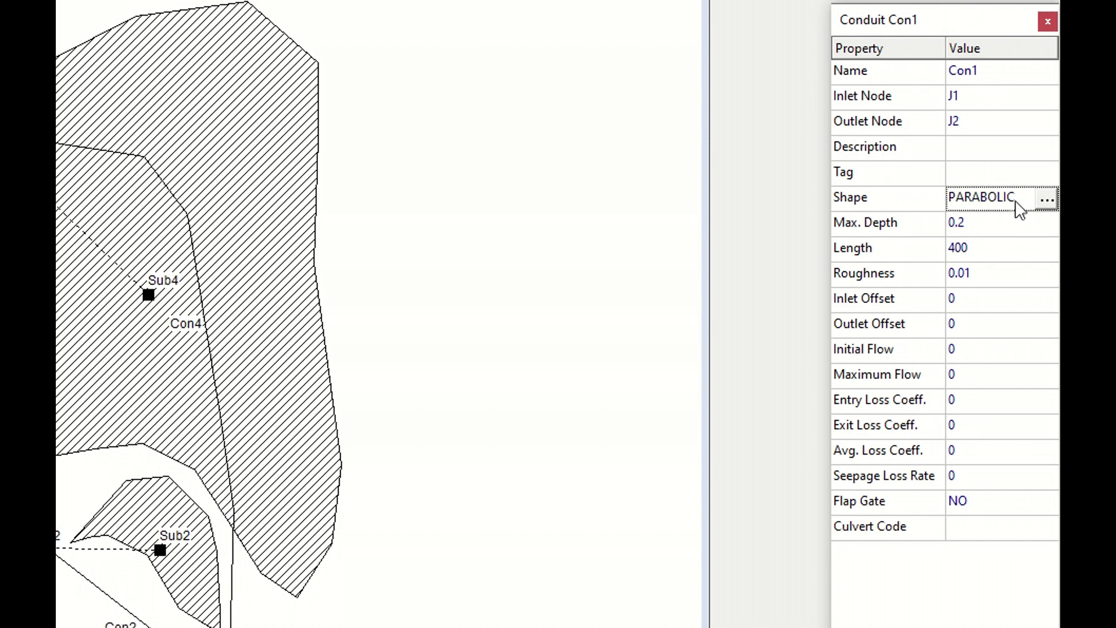
click(1046, 201)
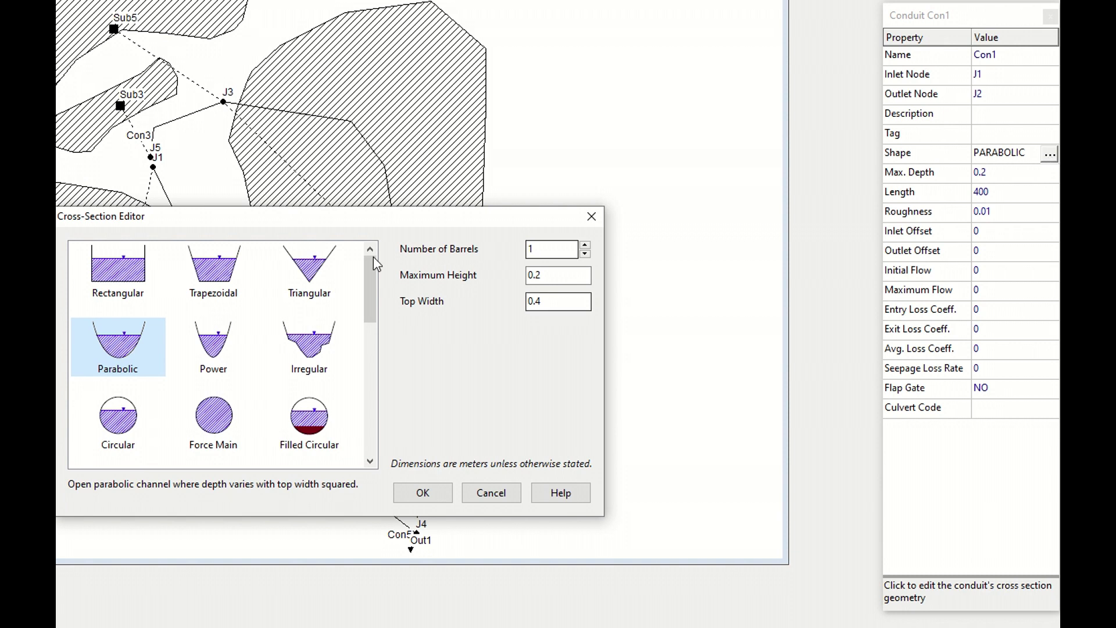
Choose the Rectangular open-channel shape for Con1, briefly checking the shape help.
drag(368, 306, 213, 279)
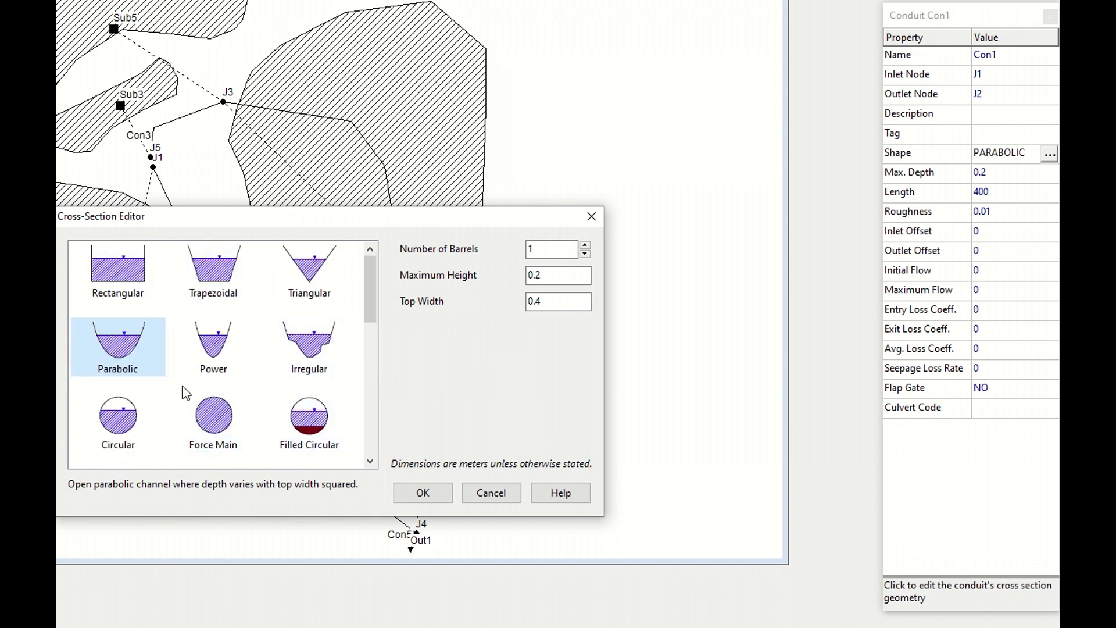
click(112, 277)
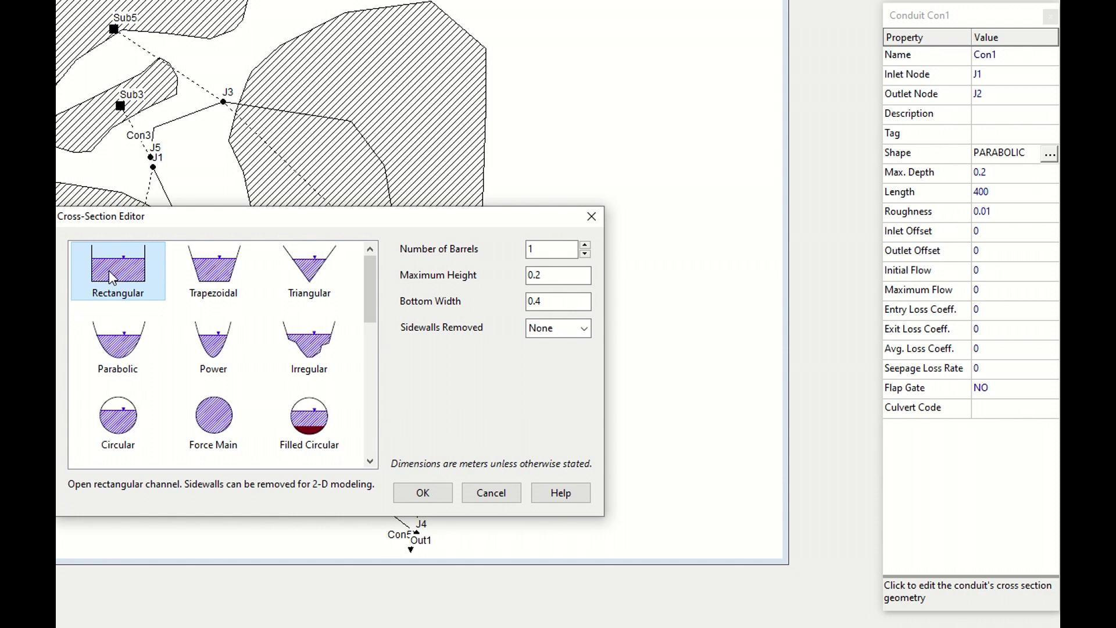
click(563, 504)
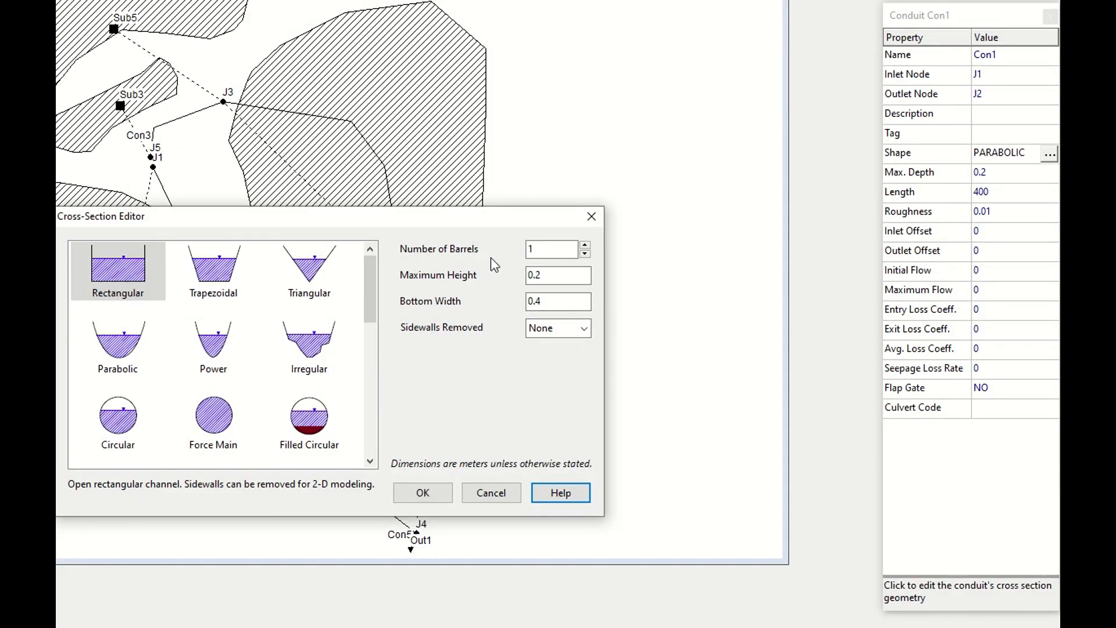
click(622, 220)
Set the rectangular channel's bottom width to 0.5 with maximum height 0.1.
click(550, 253)
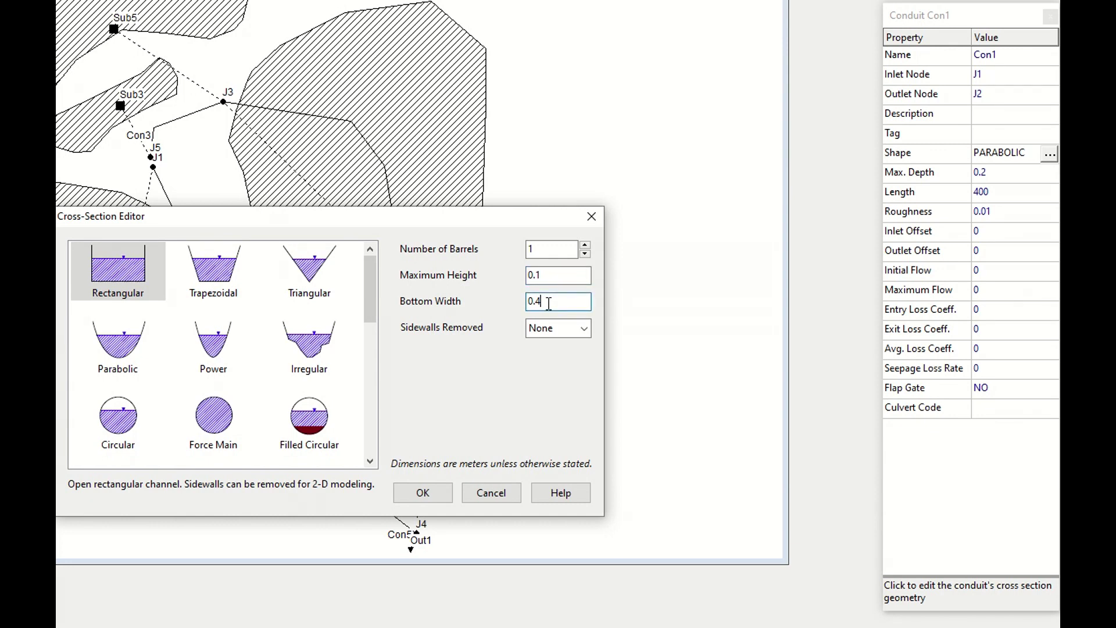
key(BackSpace)
text(5)
key(Tab)
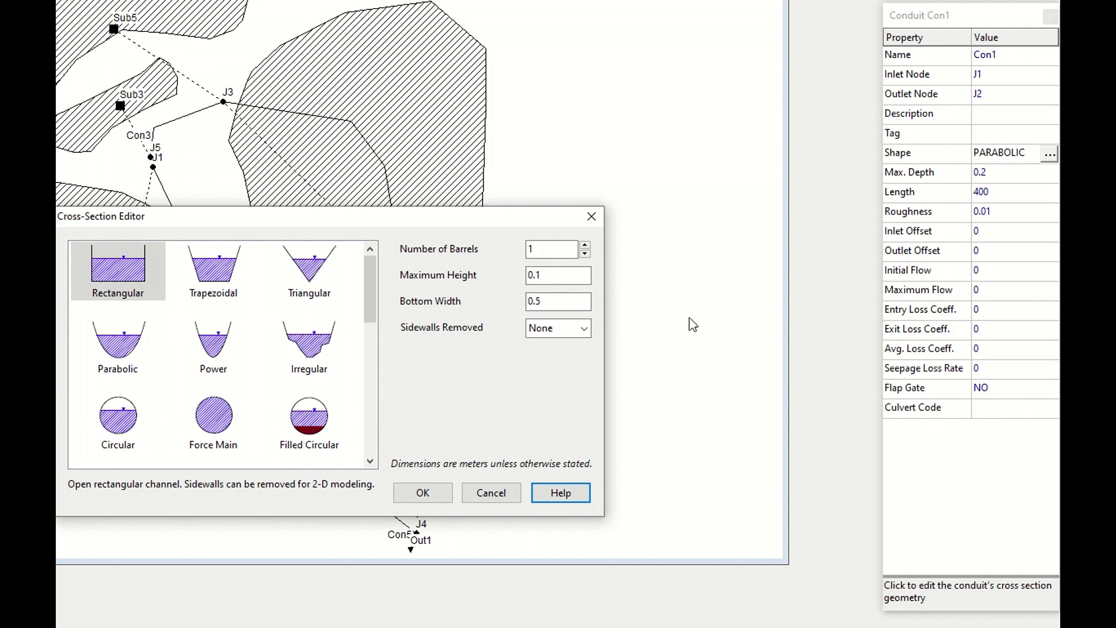
drag(375, 295, 391, 438)
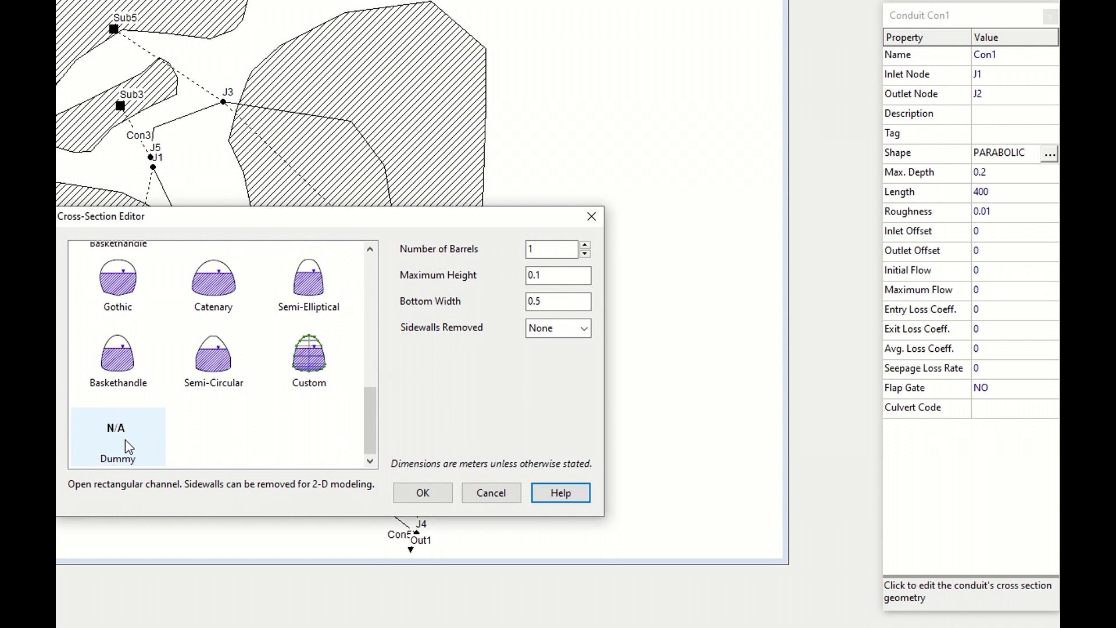
Apply the rectangular cross-section and set Con1's maximum depth to 1.
click(423, 492)
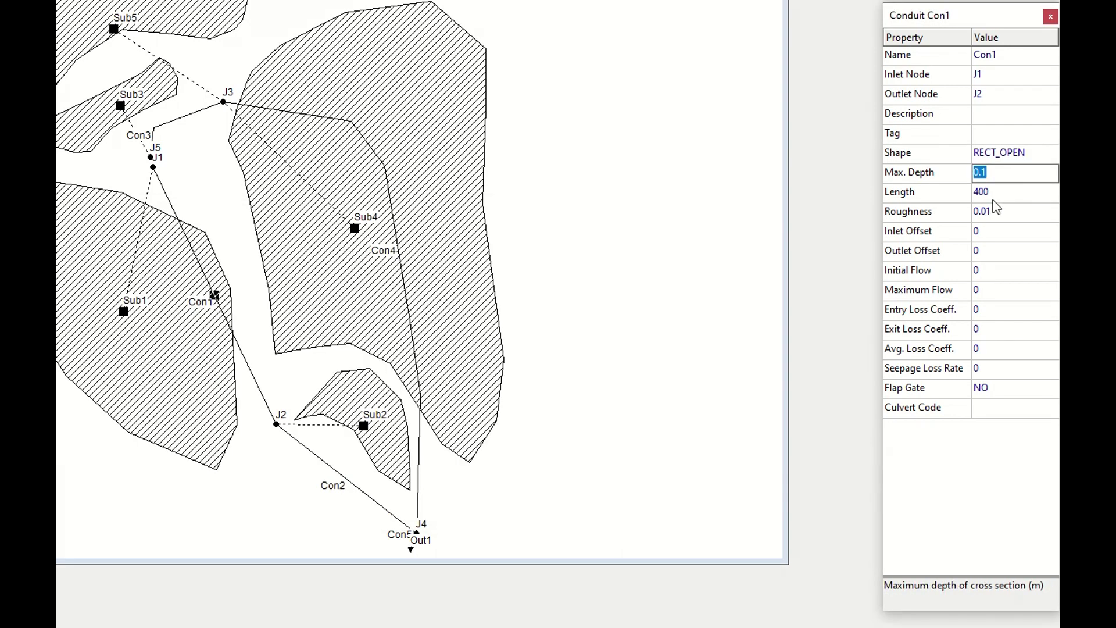
text(1)
click(998, 197)
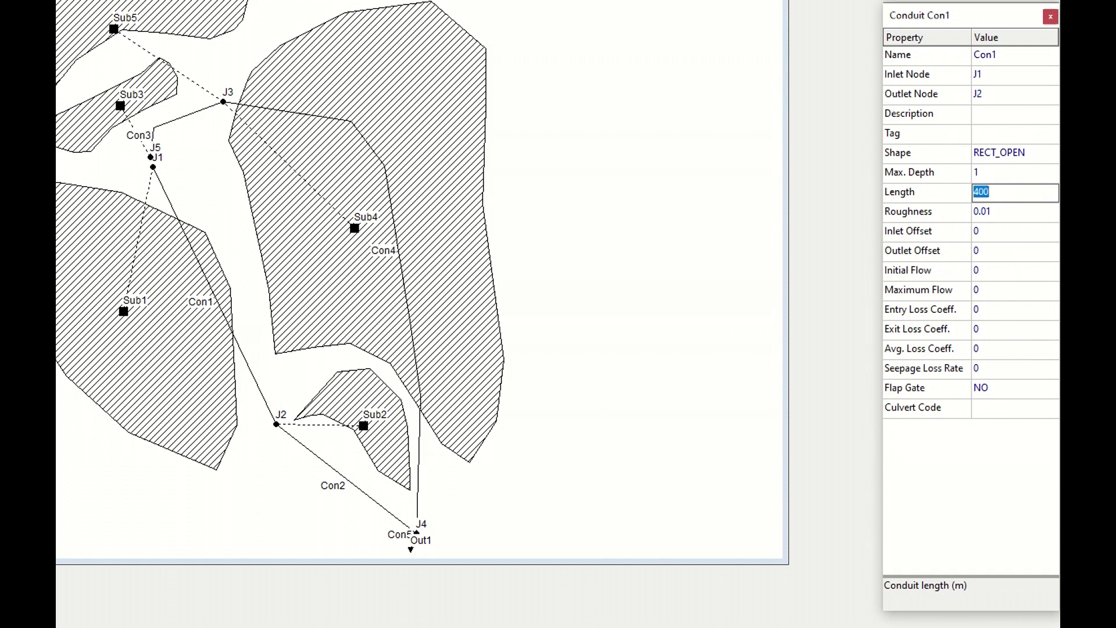
Look up Con1's length in the Excel workbook and bring up the Conduit Properties help.
click(214, 294)
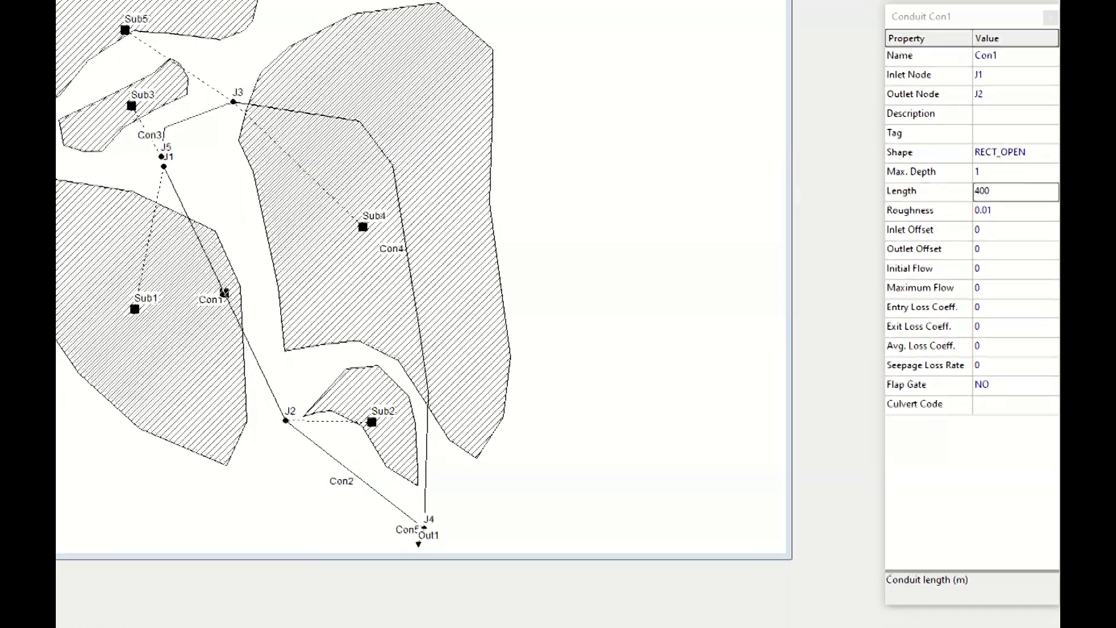
key(alt+Tab)
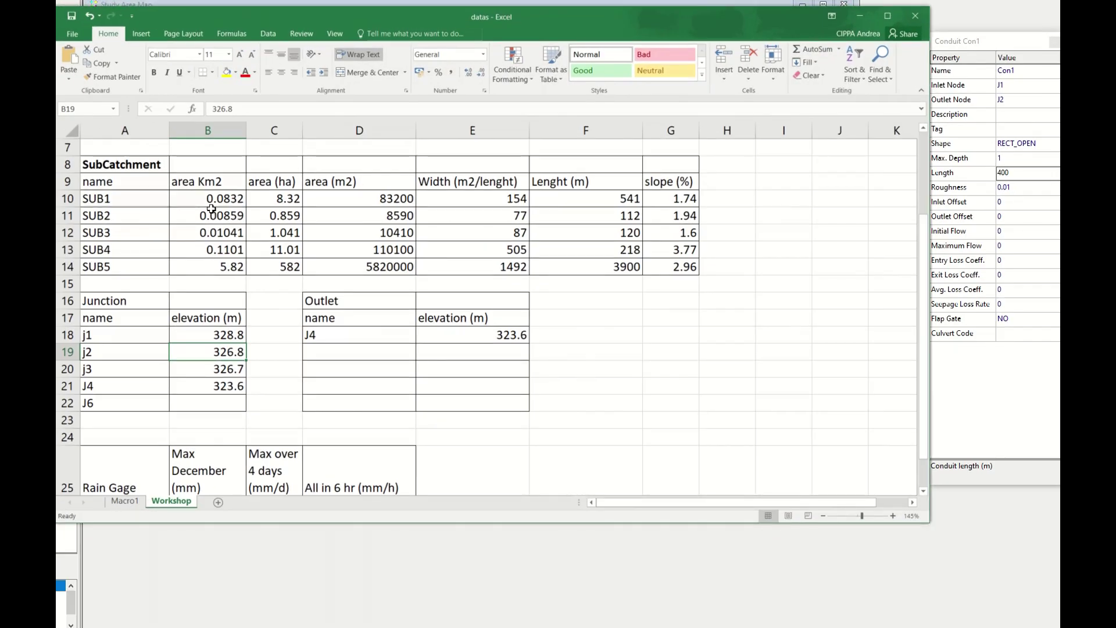
scroll(211, 209, up, 2)
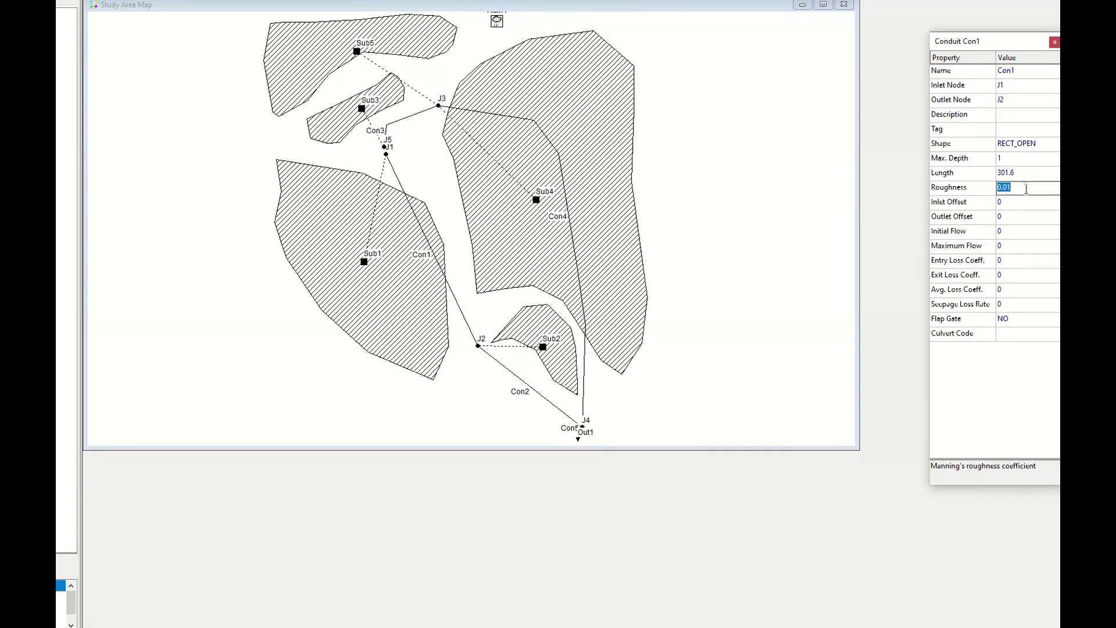
key(F1)
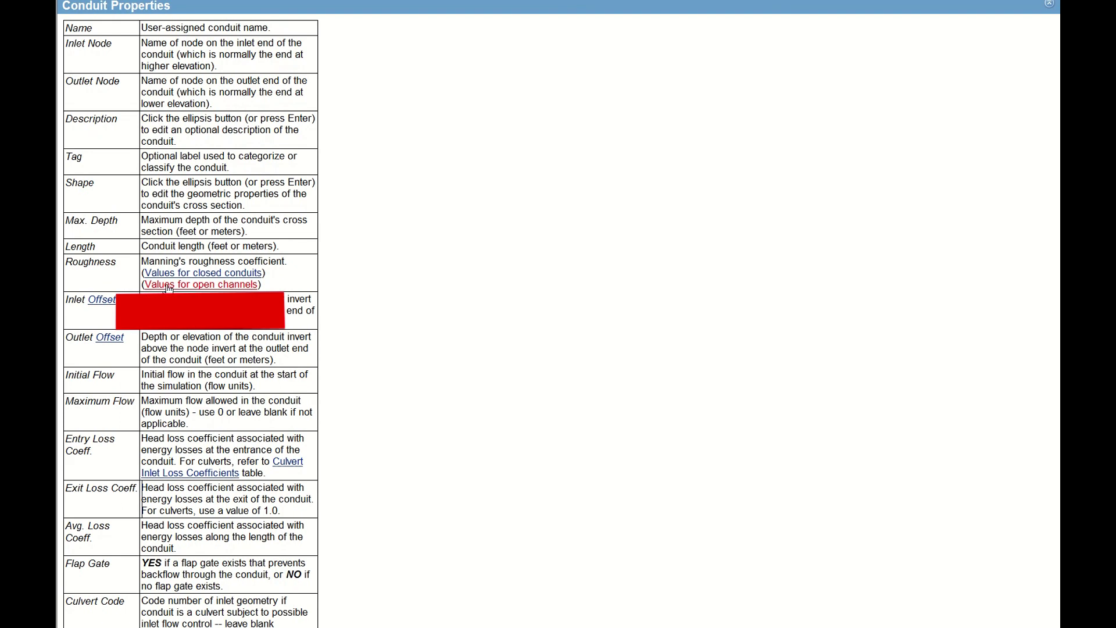
Show the Manning's n values for open channels and enlarge the help window slightly.
click(168, 286)
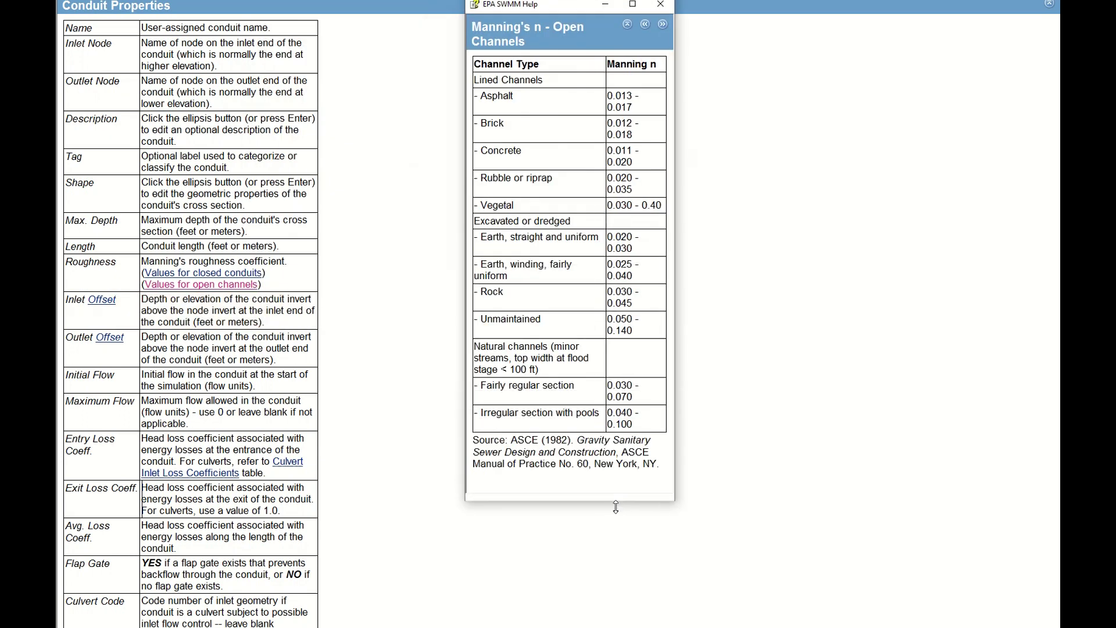
drag(615, 506, 616, 512)
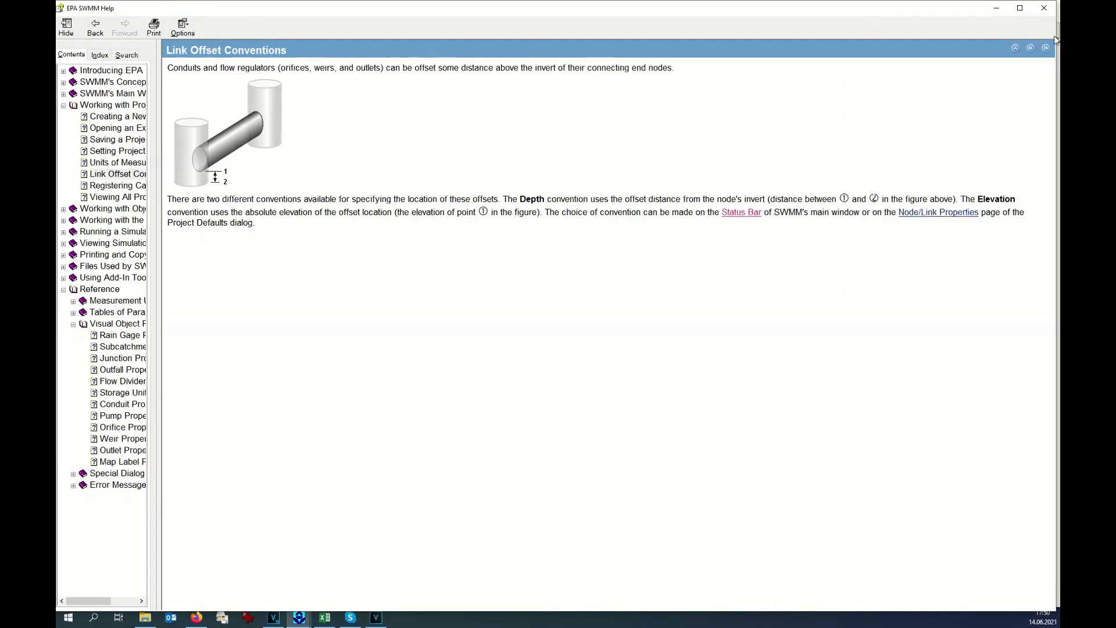
Close Help and step through Con1's initial flow, maximum flow and entry loss, leaving them at 0.
click(1043, 8)
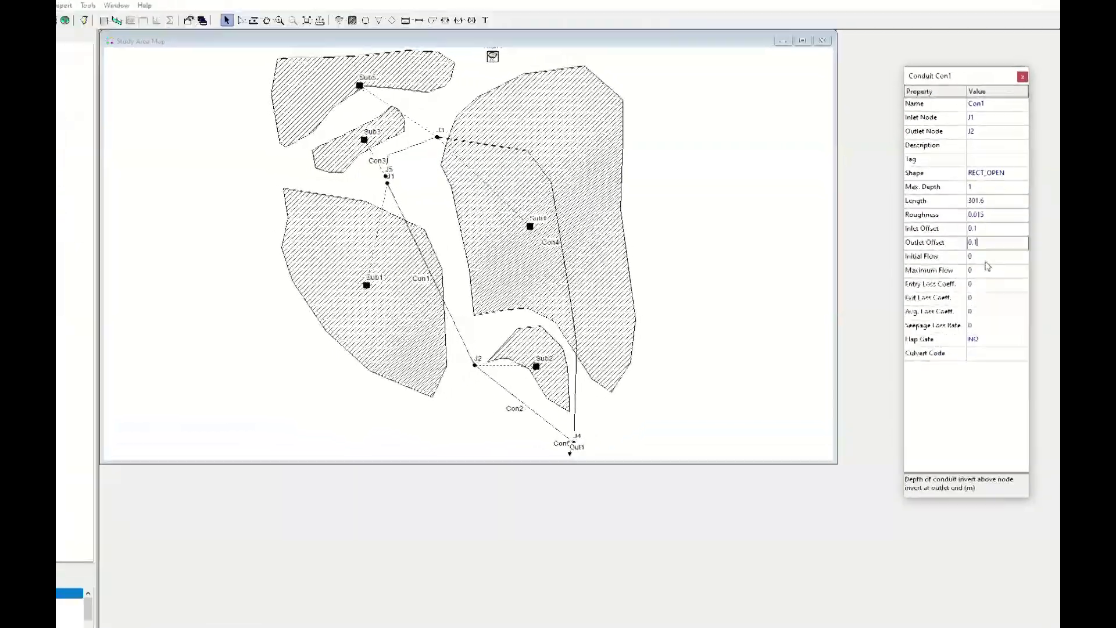
click(985, 259)
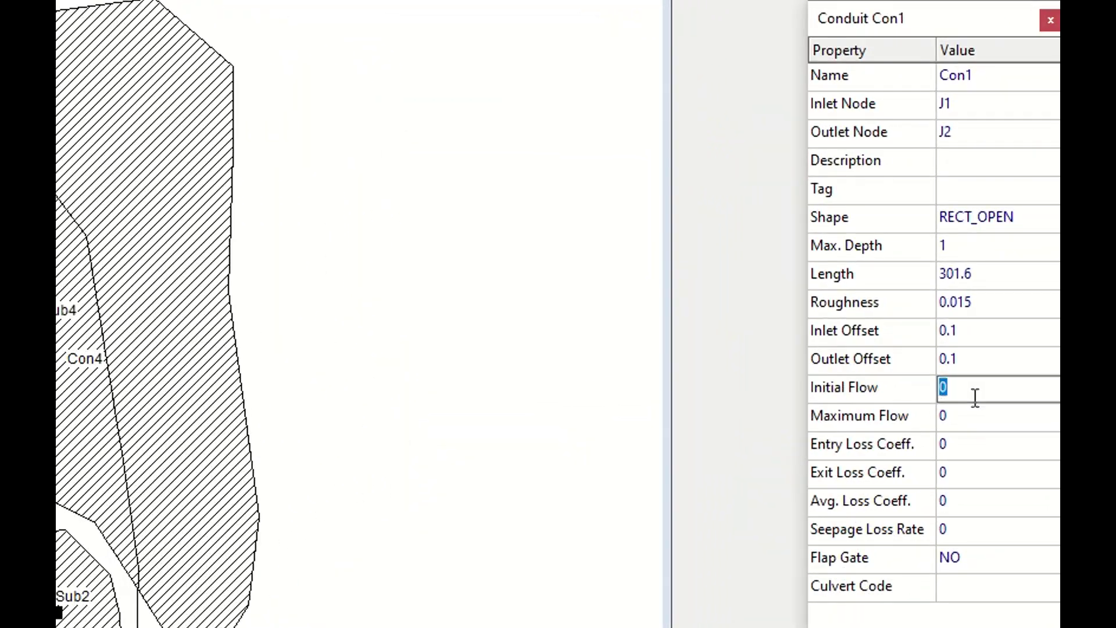
click(969, 413)
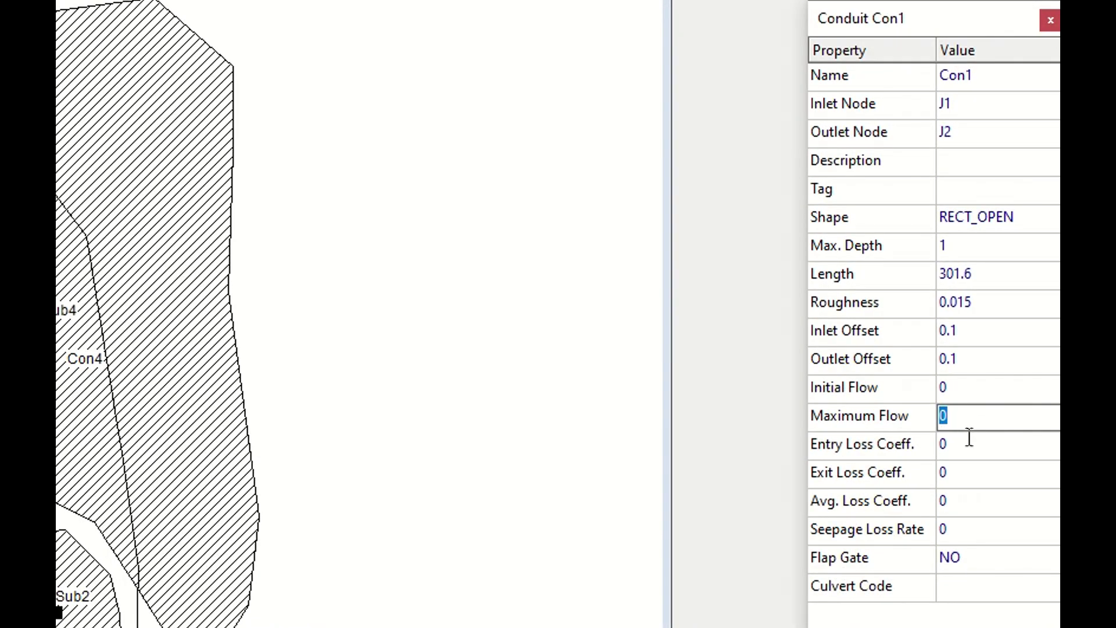
click(970, 452)
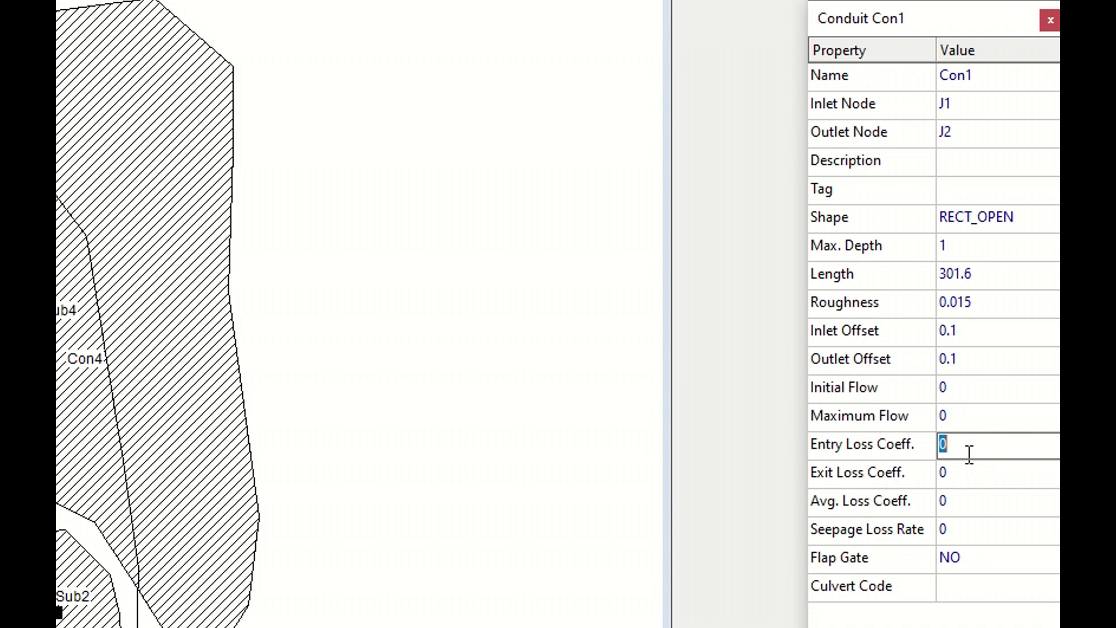